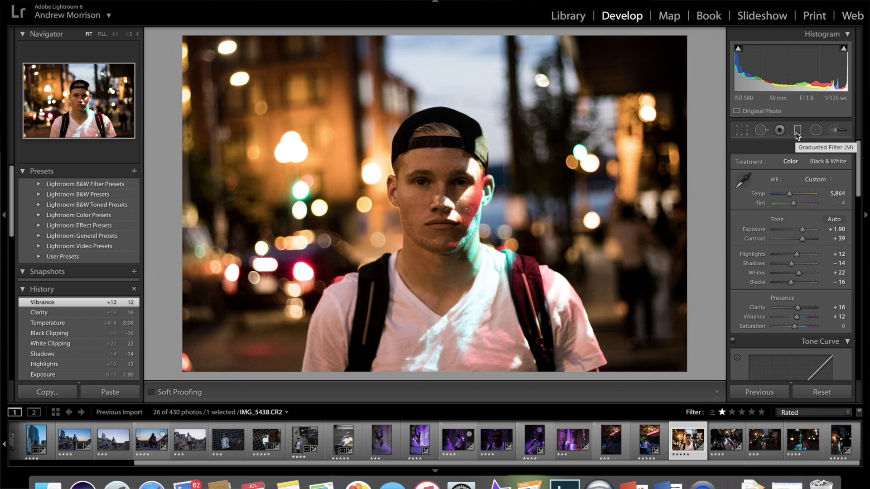
Add a Burn (Darken) graduated filter at exposure −0.62, dragged near-vertically from the sky
{"action": "left_click", "coordinate": [798, 132]}
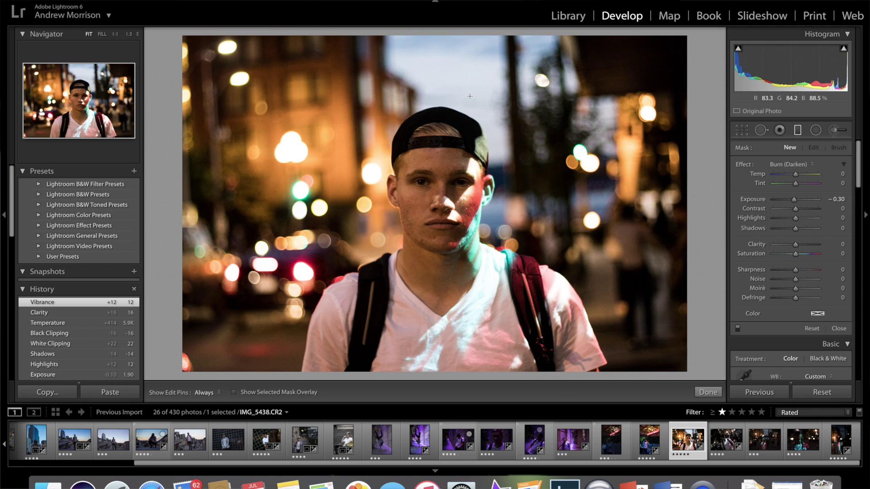
{"action": "left_click", "coordinate": [803, 165]}
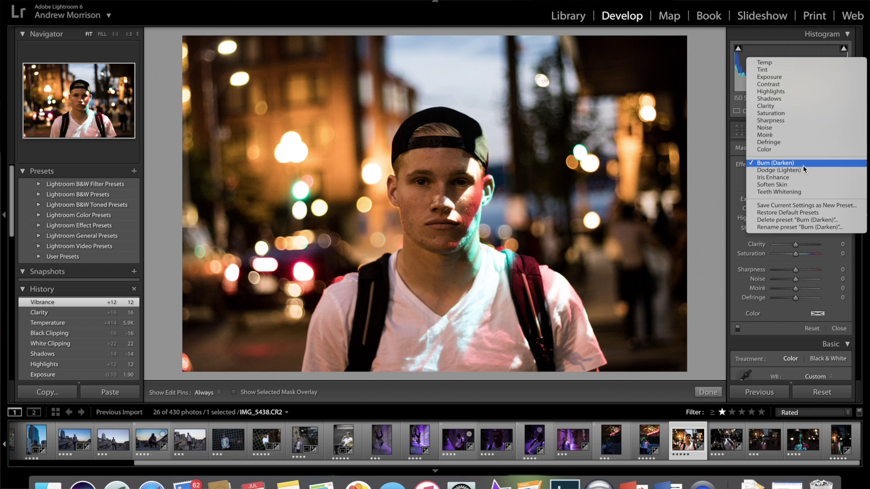
{"action": "left_click", "coordinate": [804, 163]}
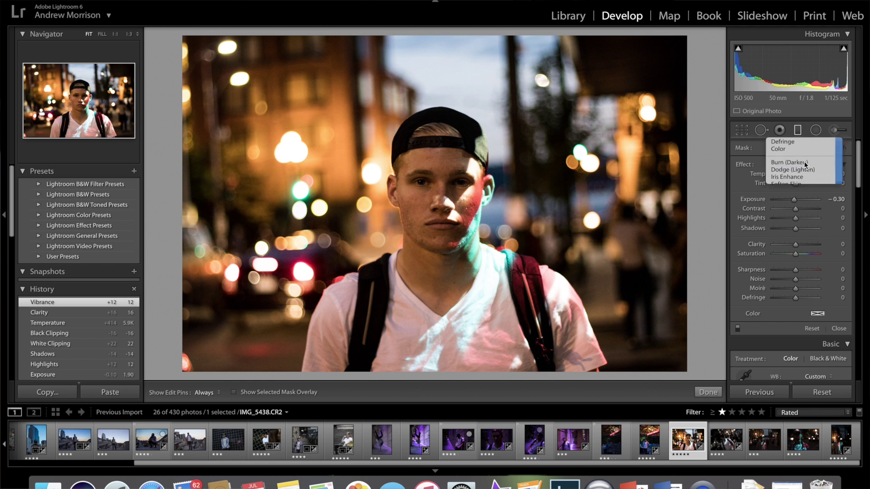
{"action": "left_click_drag", "start_coordinate": [796, 201], "coordinate": [794, 203]}
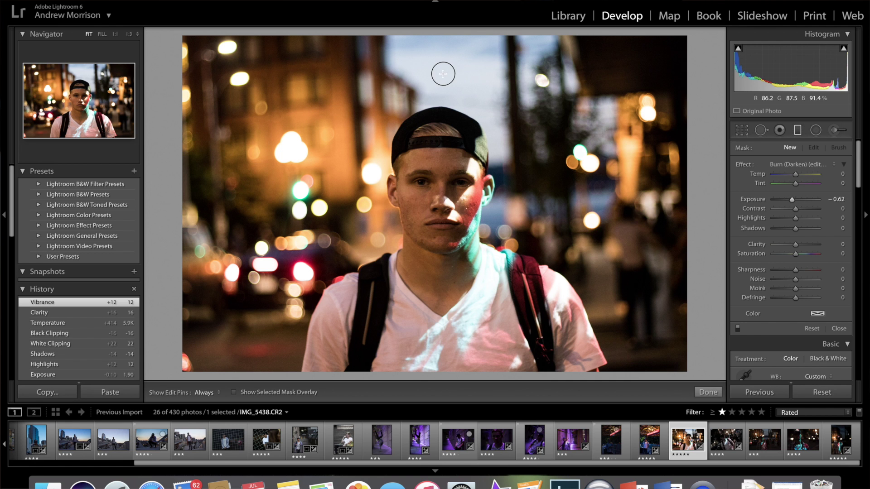
{"action": "left_click_drag", "start_coordinate": [443, 74], "coordinate": [467, 71]}
{"action": "left_click", "coordinate": [707, 392]}
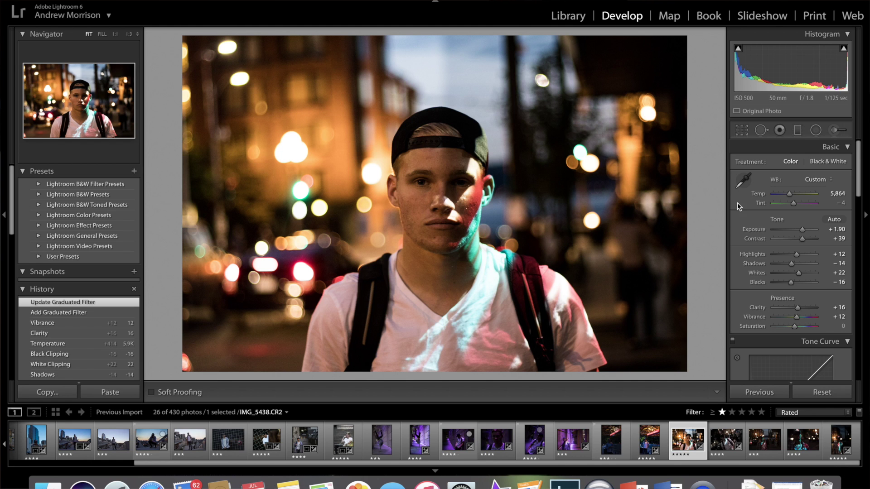
Select the existing graduated filter and widen its transition toward the right side
{"action": "left_click", "coordinate": [797, 130]}
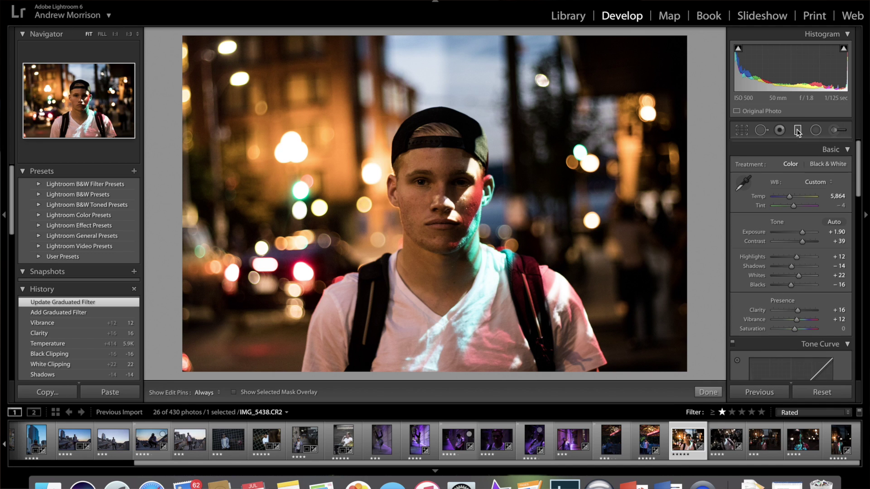
{"action": "left_click", "coordinate": [443, 157]}
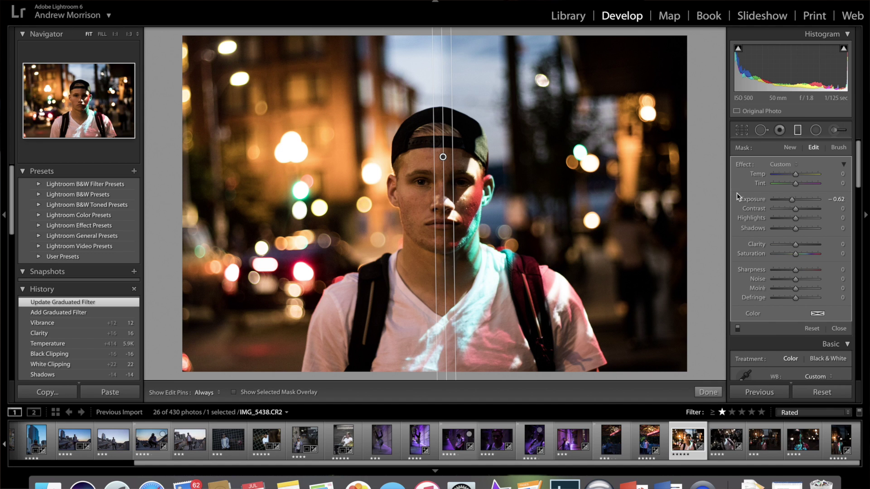
{"action": "mouse_move", "coordinate": [454, 182]}
{"action": "left_mouse_down"}
{"action": "mouse_move", "coordinate": [494, 179]}
{"action": "mouse_move", "coordinate": [446, 169]}
{"action": "mouse_move", "coordinate": [441, 176]}
{"action": "left_mouse_up"}
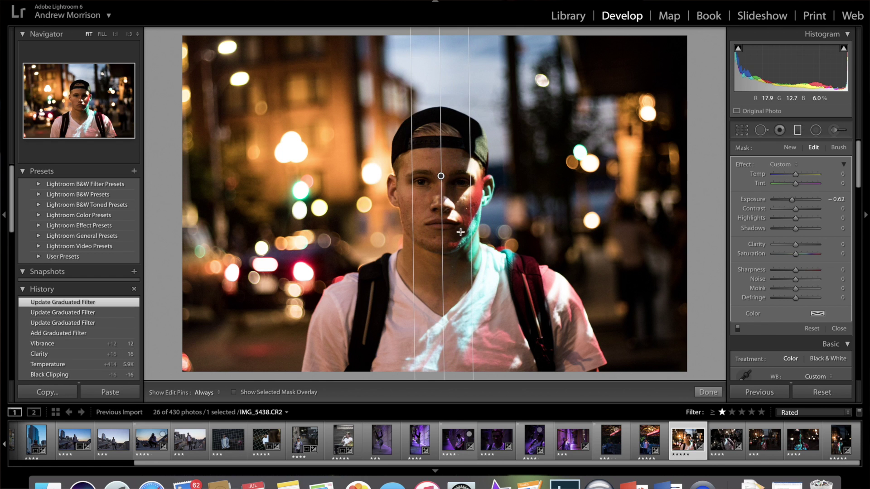
{"action": "left_click_drag", "start_coordinate": [443, 258], "coordinate": [438, 263]}
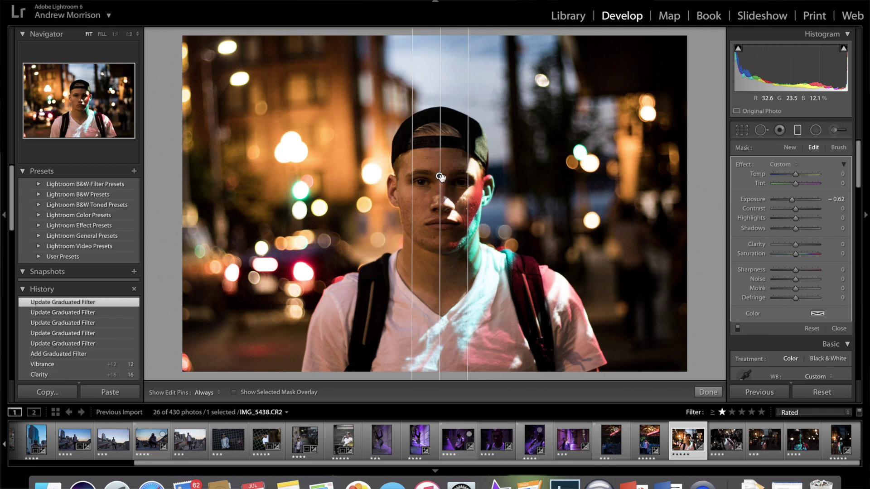
{"action": "left_click_drag", "start_coordinate": [441, 177], "coordinate": [442, 184]}
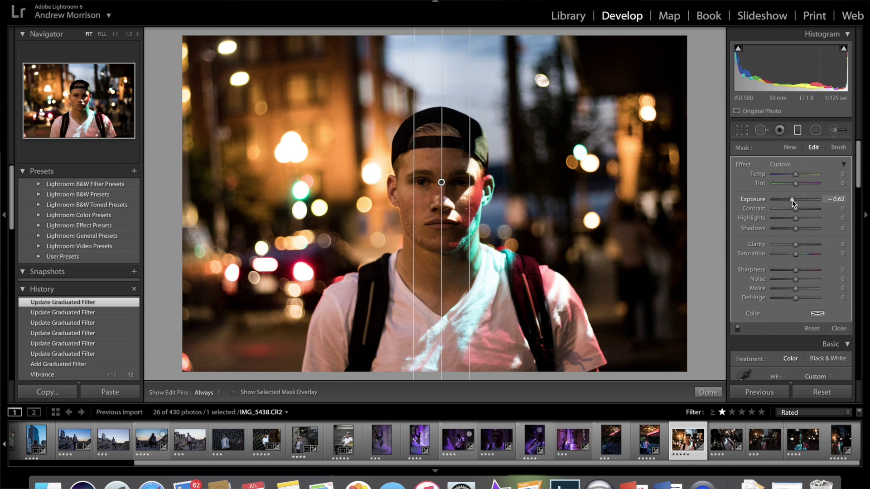
Darken the filtered right half with exposure −2.46 and contrast 39
{"action": "mouse_move", "coordinate": [794, 204]}
{"action": "left_mouse_down"}
{"action": "mouse_move", "coordinate": [774, 204]}
{"action": "mouse_move", "coordinate": [806, 213]}
{"action": "left_mouse_up"}
{"action": "left_click", "coordinate": [774, 204]}
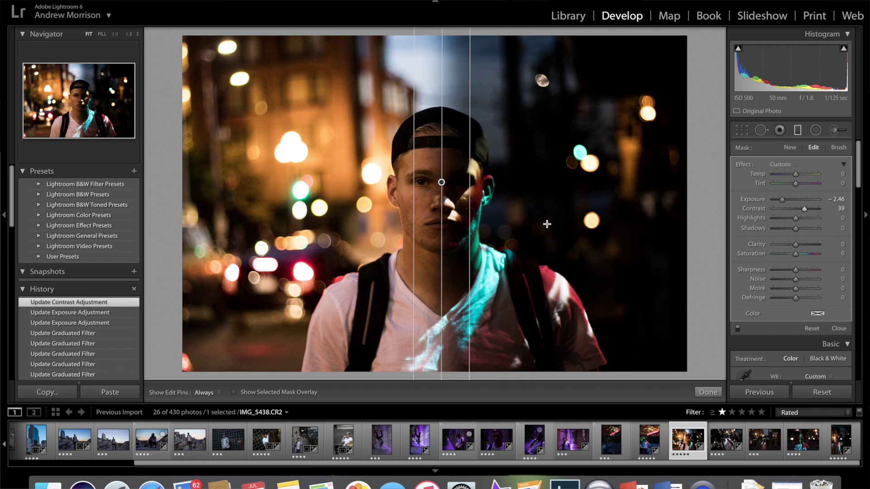
{"action": "left_click", "coordinate": [705, 396]}
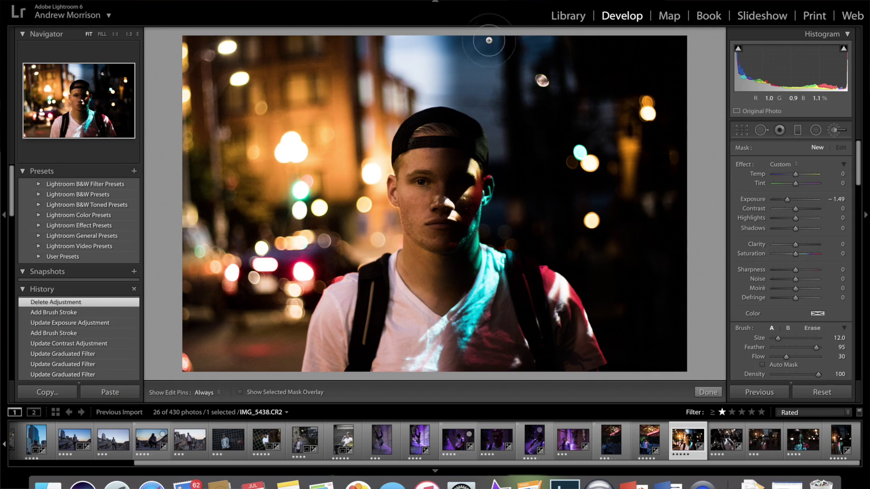
Paint a darkening brush stroke at exposure −2.72 over the cap top and the sky above it
{"action": "left_click", "coordinate": [835, 132]}
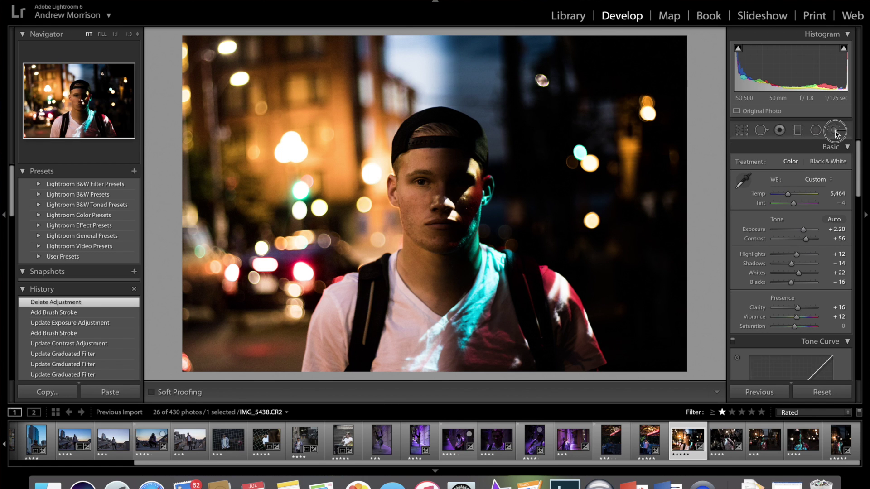
{"action": "left_click", "coordinate": [835, 131]}
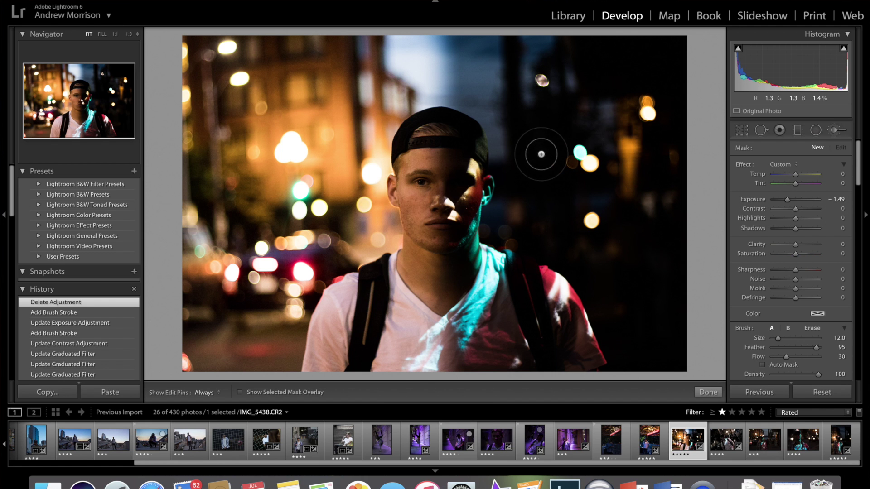
{"action": "key", "text": "h"}
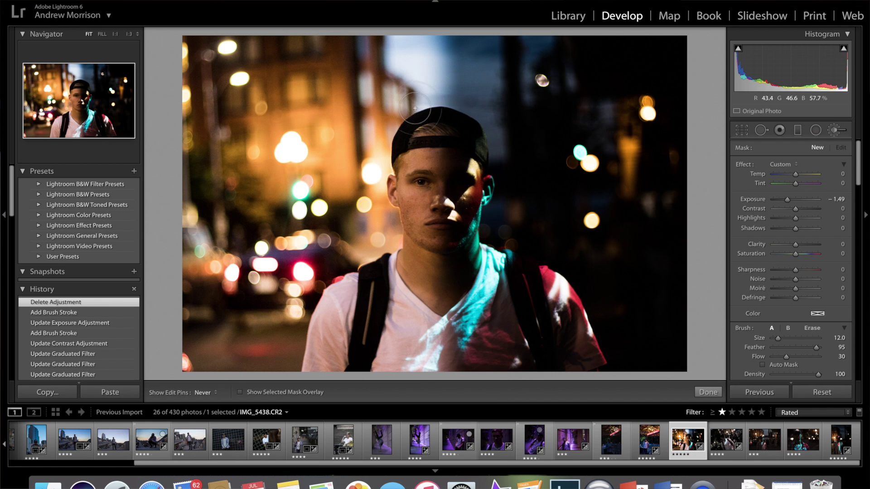
{"action": "left_click_drag", "start_coordinate": [415, 108], "coordinate": [427, 103]}
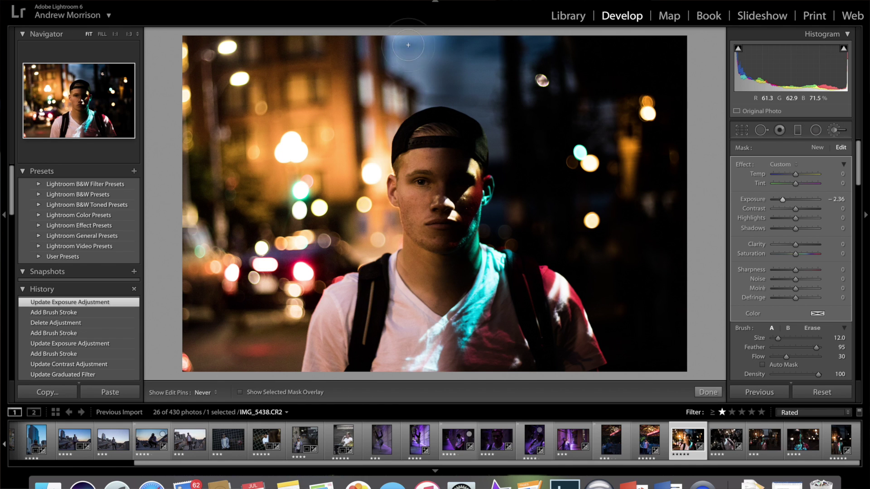
{"action": "left_click_drag", "start_coordinate": [433, 44], "coordinate": [450, 39]}
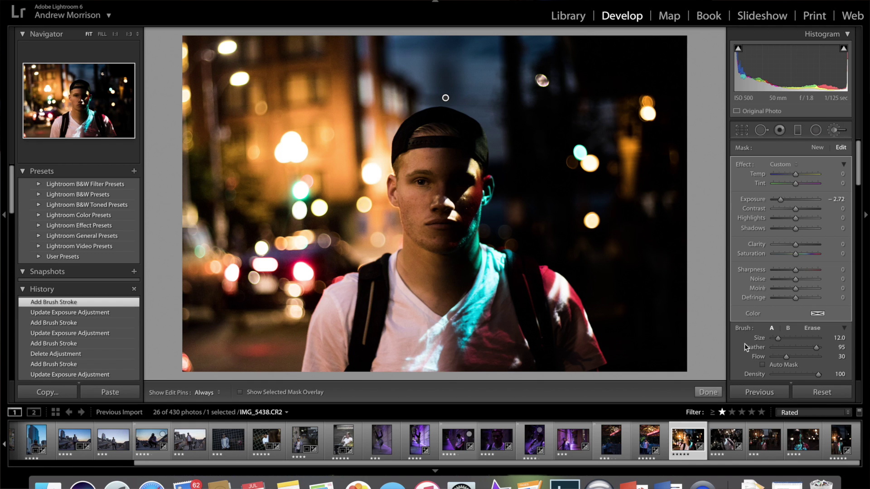
{"action": "left_click", "coordinate": [709, 392]}
Paint a new brush adjustment at exposure 1.95 over the sky above the cap, viewed at 1:1
{"action": "left_click", "coordinate": [834, 130]}
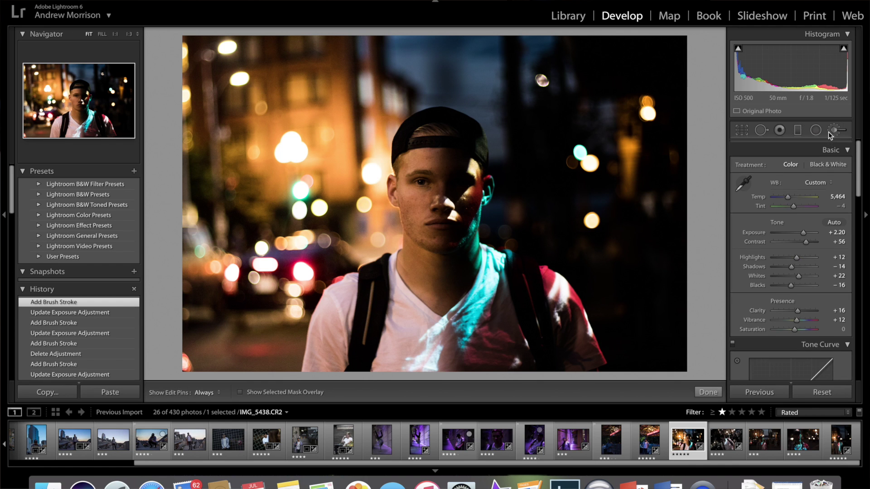
{"action": "left_click", "coordinate": [782, 164]}
{"action": "key", "text": "Escape"}
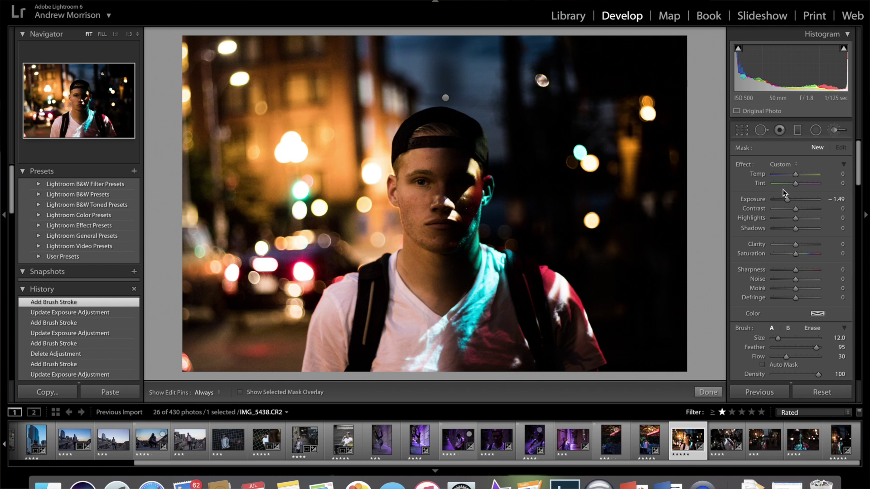
{"action": "left_click_drag", "start_coordinate": [788, 200], "coordinate": [808, 201]}
{"action": "key", "text": "h"}
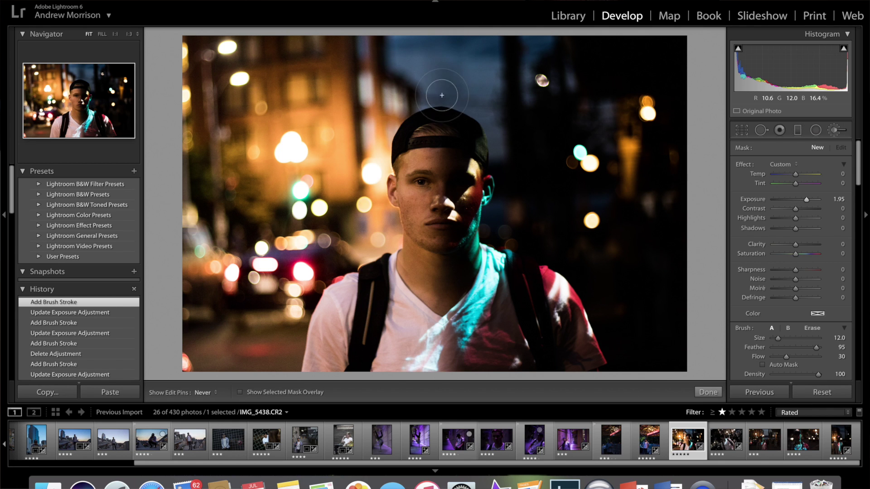
{"action": "mouse_move", "coordinate": [445, 72]}
{"action": "left_mouse_down"}
{"action": "mouse_move", "coordinate": [435, 78]}
{"action": "mouse_move", "coordinate": [448, 92]}
{"action": "mouse_move", "coordinate": [453, 77]}
{"action": "left_mouse_up"}
{"action": "key", "text": "h"}
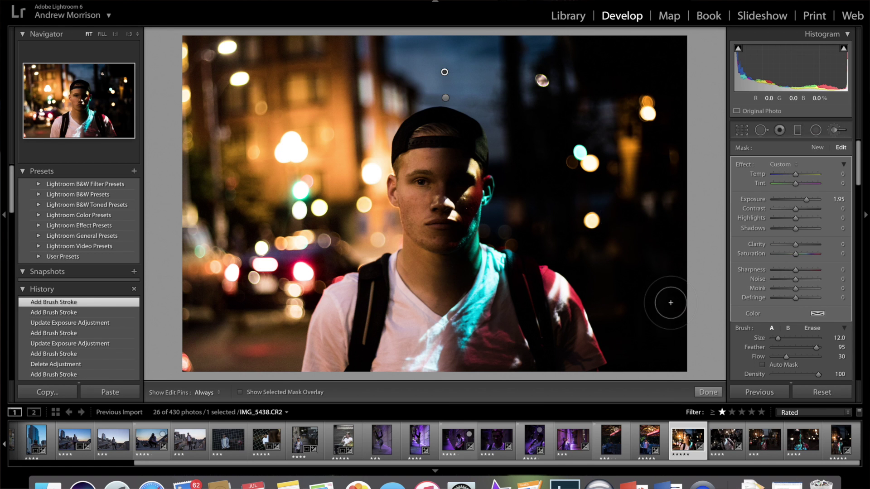
{"action": "key", "text": "k"}
{"action": "left_click", "coordinate": [463, 50]}
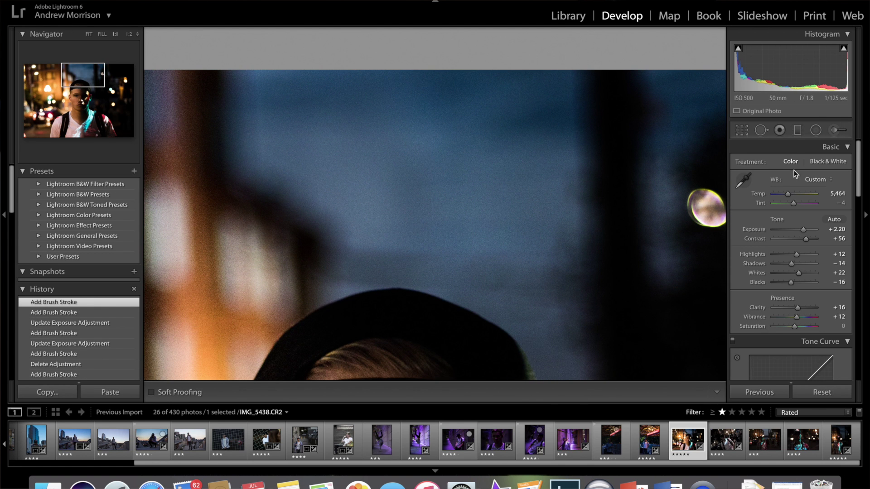
Paint a new −1.31 exposure brush adjustment in several strokes along the sky seam above the cap
{"action": "left_click", "coordinate": [837, 131]}
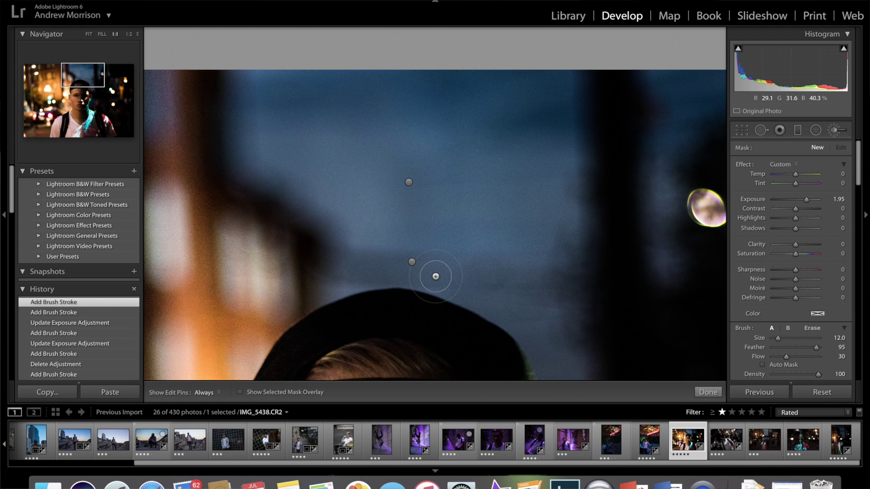
{"action": "left_click_drag", "start_coordinate": [806, 199], "coordinate": [788, 203]}
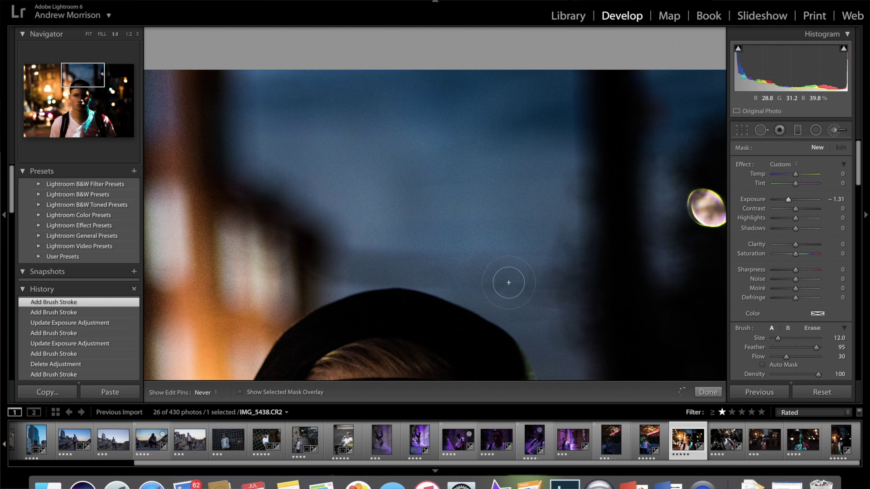
{"action": "key", "text": "h"}
{"action": "left_click_drag", "start_coordinate": [397, 274], "coordinate": [414, 275]}
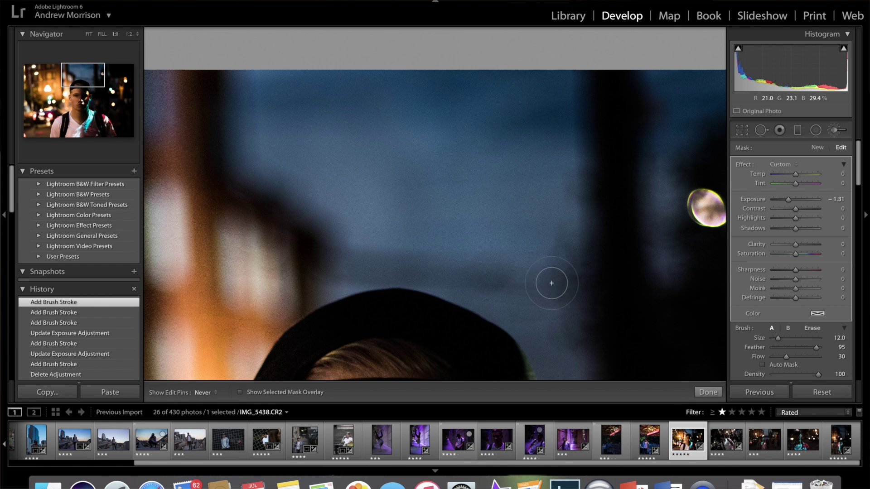
{"action": "key", "text": "h"}
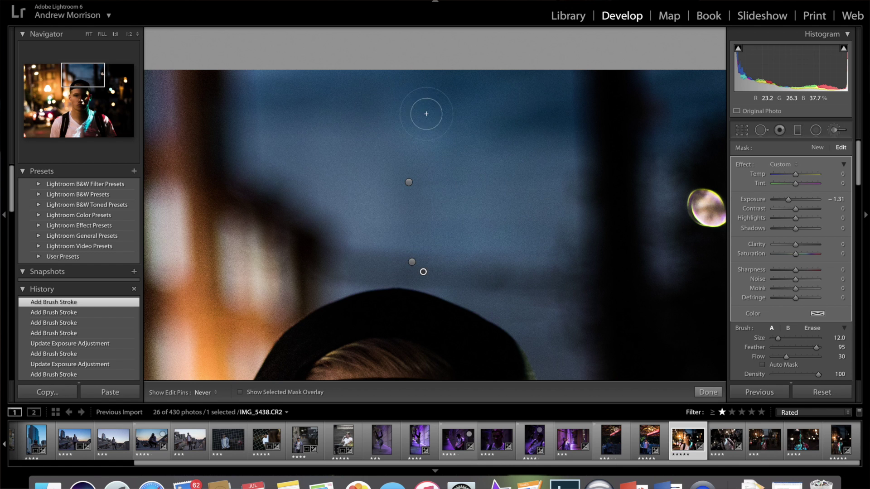
{"action": "key", "text": "h"}
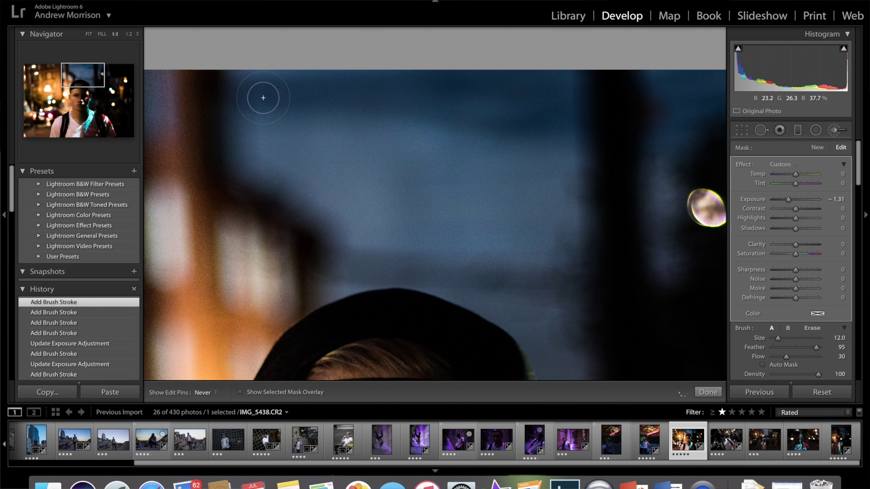
{"action": "key", "text": "h"}
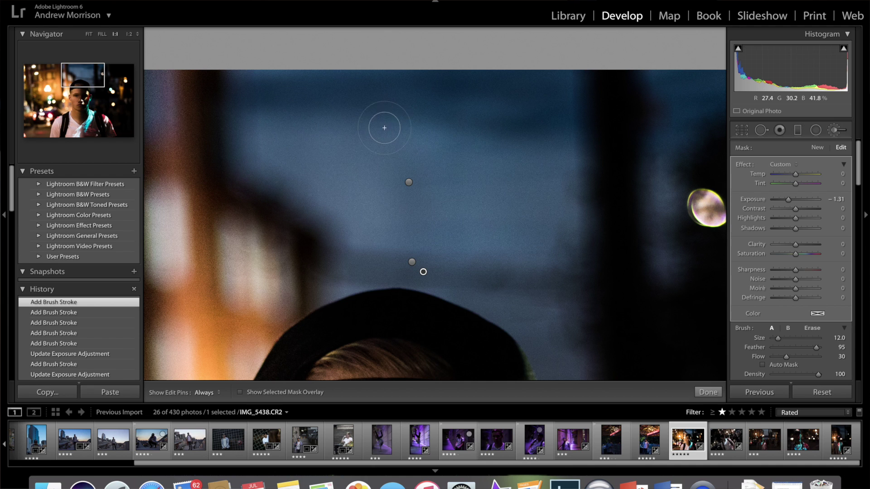
{"action": "left_click_drag", "start_coordinate": [397, 146], "coordinate": [422, 200]}
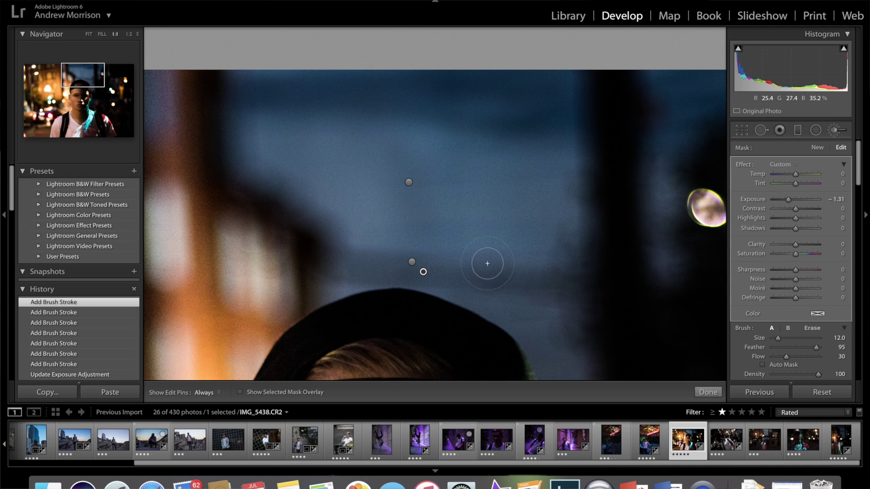